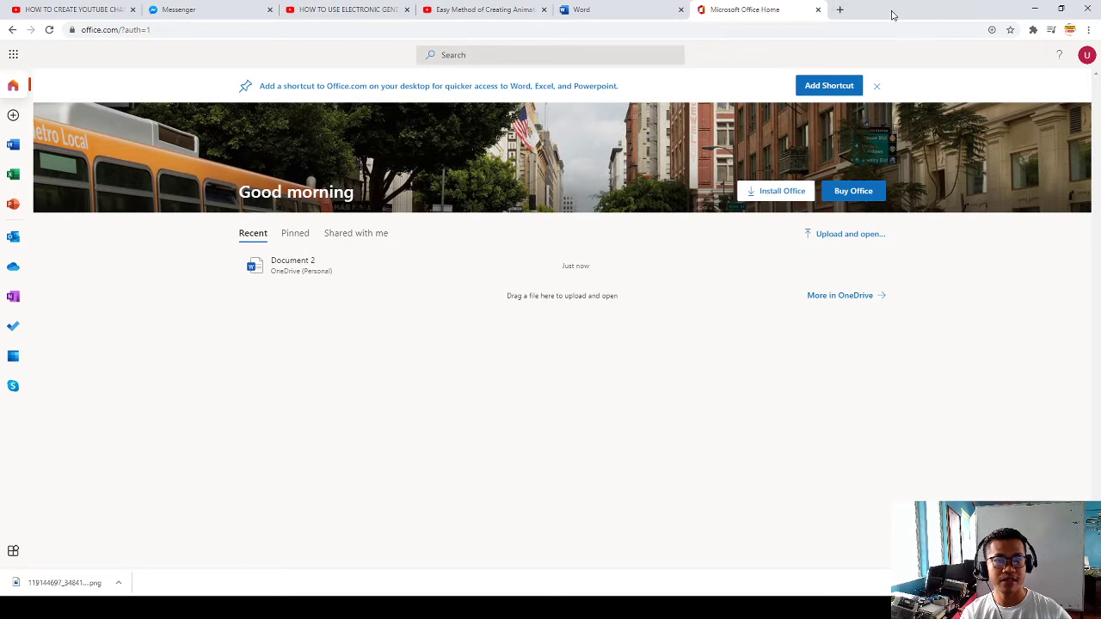
# - Open office.com in a new Chrome tab from the 'OFFICE' address-bar suggestion
pyautogui.click(841, 12)
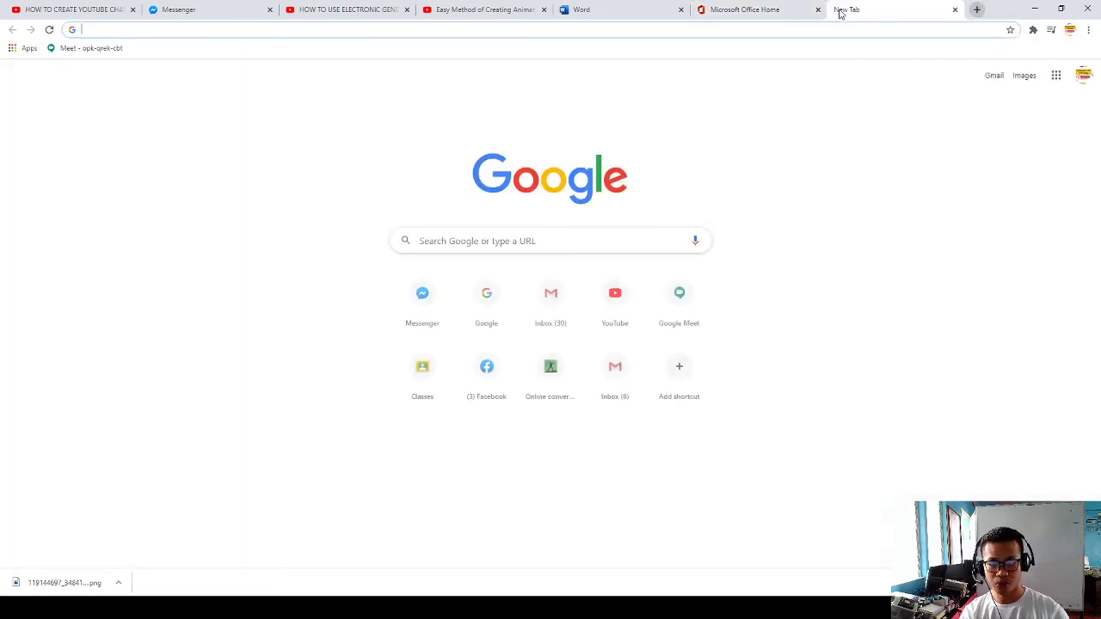
pyautogui.write('OFFICE')
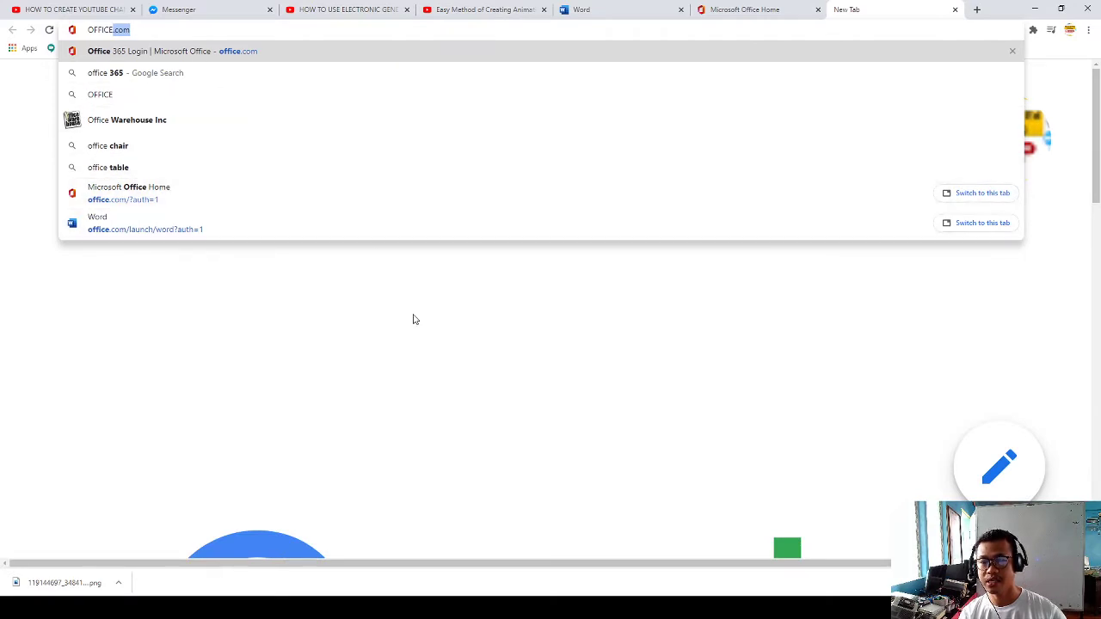
pyautogui.click(148, 31)
pyautogui.click(178, 53)
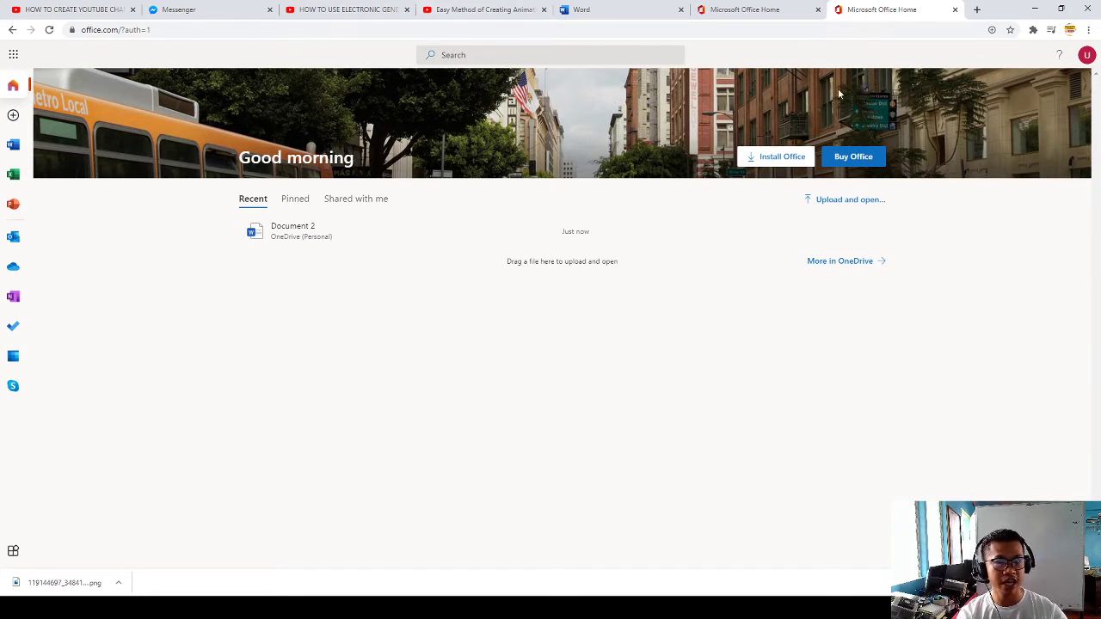
# - Create Document 3 as a new blank document from the Word start page
pyautogui.click(34, 147)
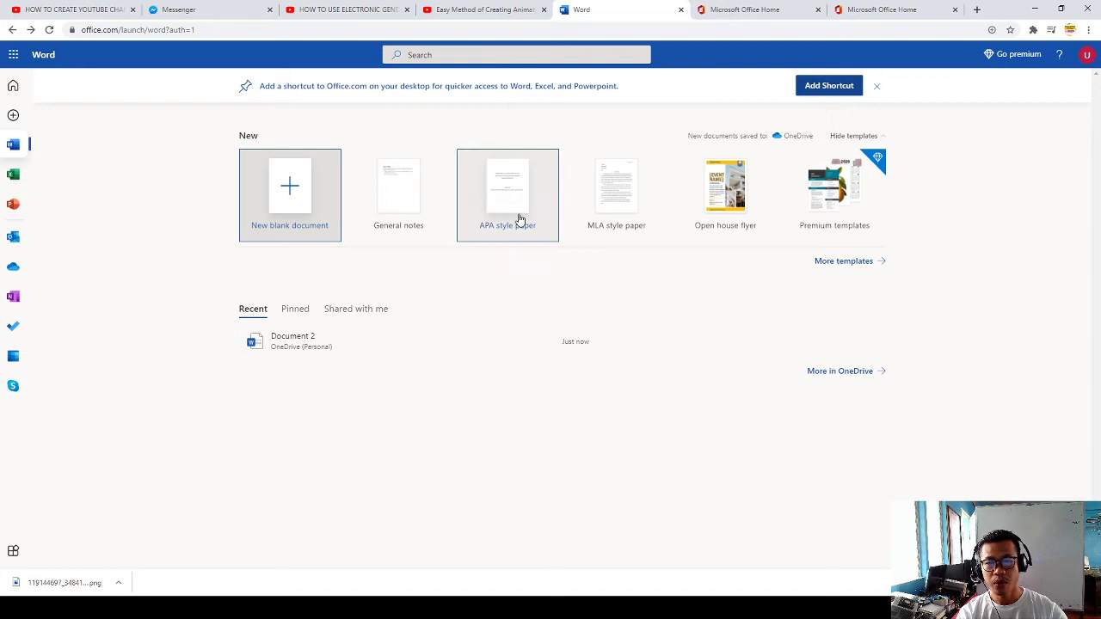
pyautogui.click(289, 207)
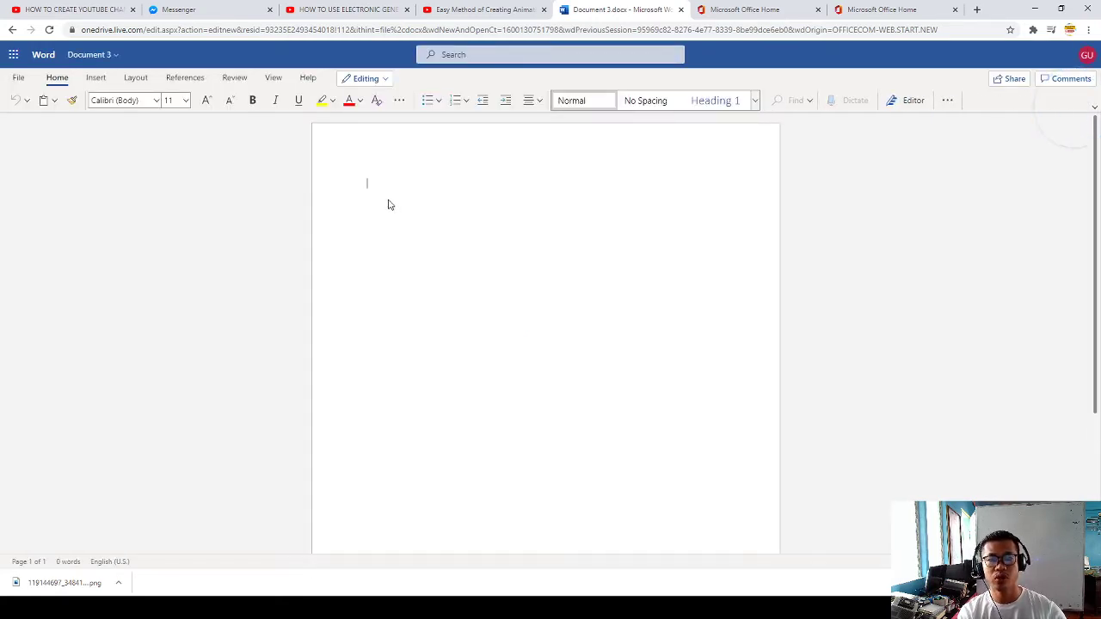
# - Clear the random test letters and type 'THIS IS MICROSOFT', correcting typos
pyautogui.write('VCD')
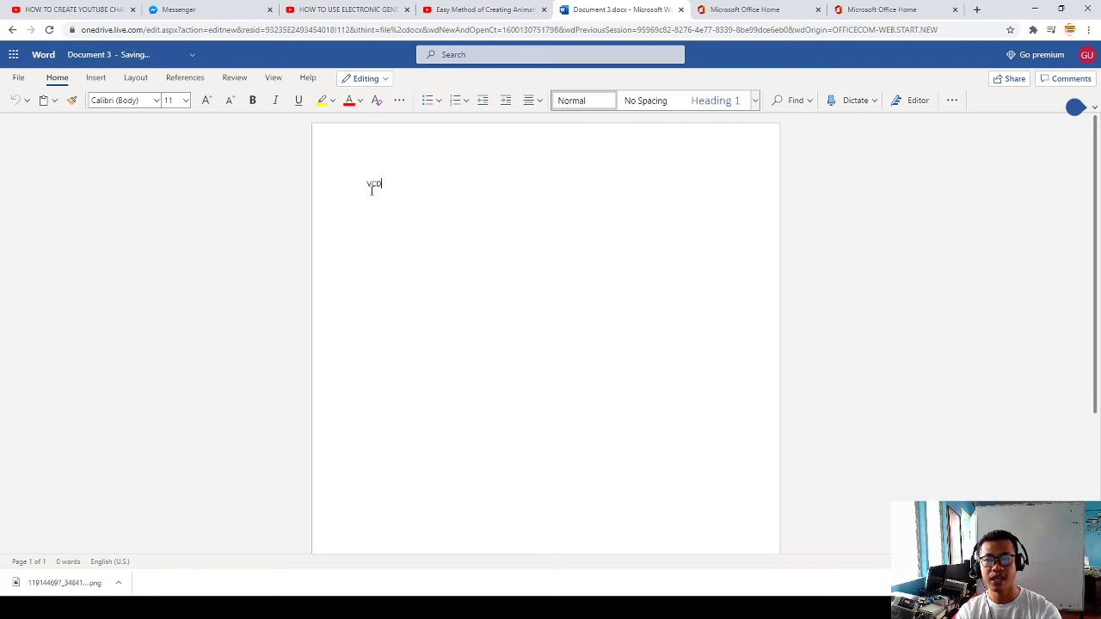
pyautogui.write('FKGJDFGKDFGJDFKLG')
pyautogui.hotkey('ctrl', 'a')
pyautogui.press('BackSpace')
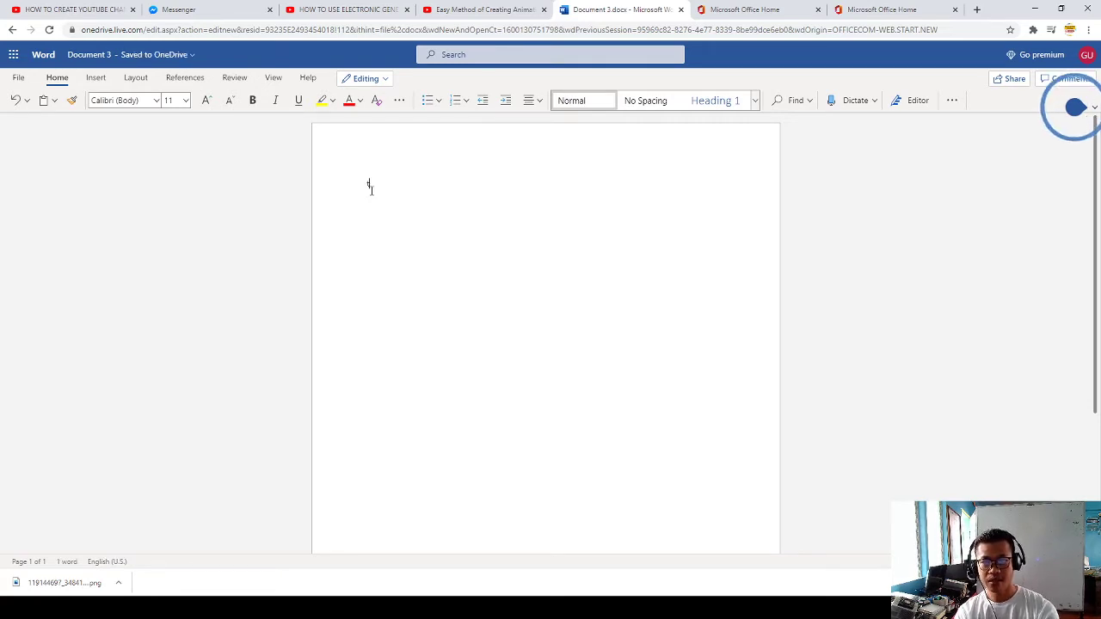
pyautogui.write('thiss t')
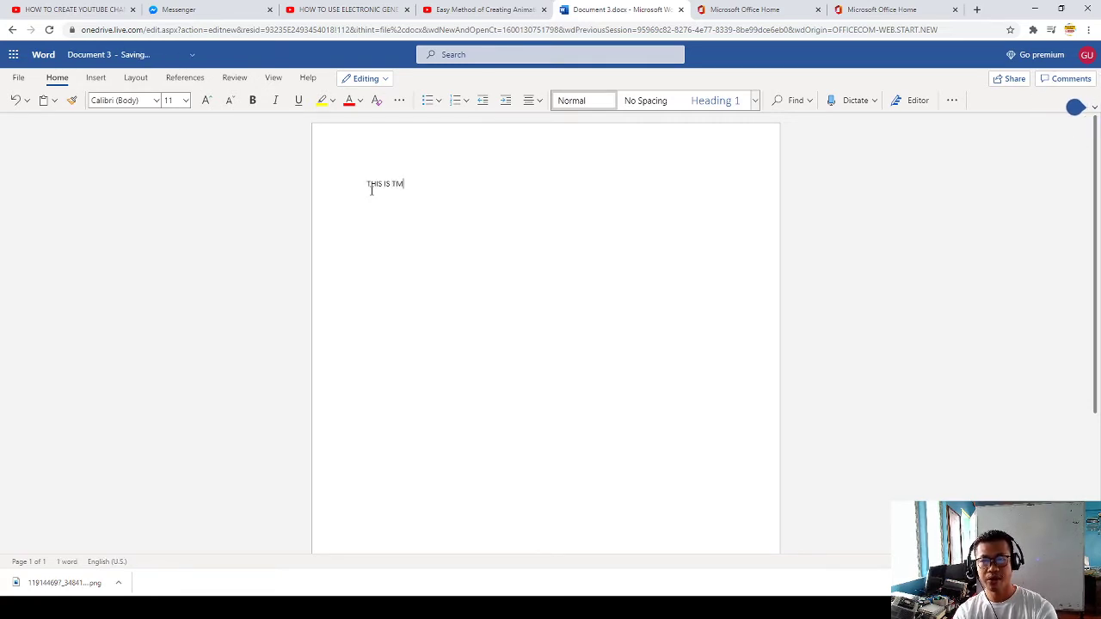
pyautogui.write('I')
pyautogui.press('BackSpace')
pyautogui.press('BackSpace')
pyautogui.press('BackSpace')
pyautogui.write('MIRC')
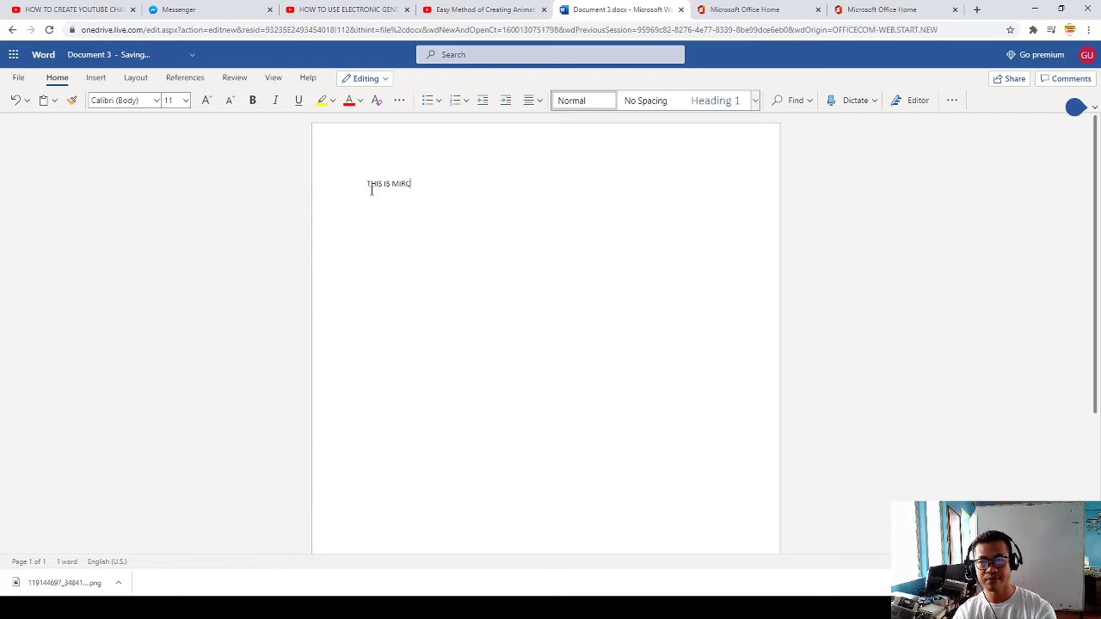
pyautogui.press('BackSpace')
pyautogui.press('BackSpace')
pyautogui.write('CROSOF')
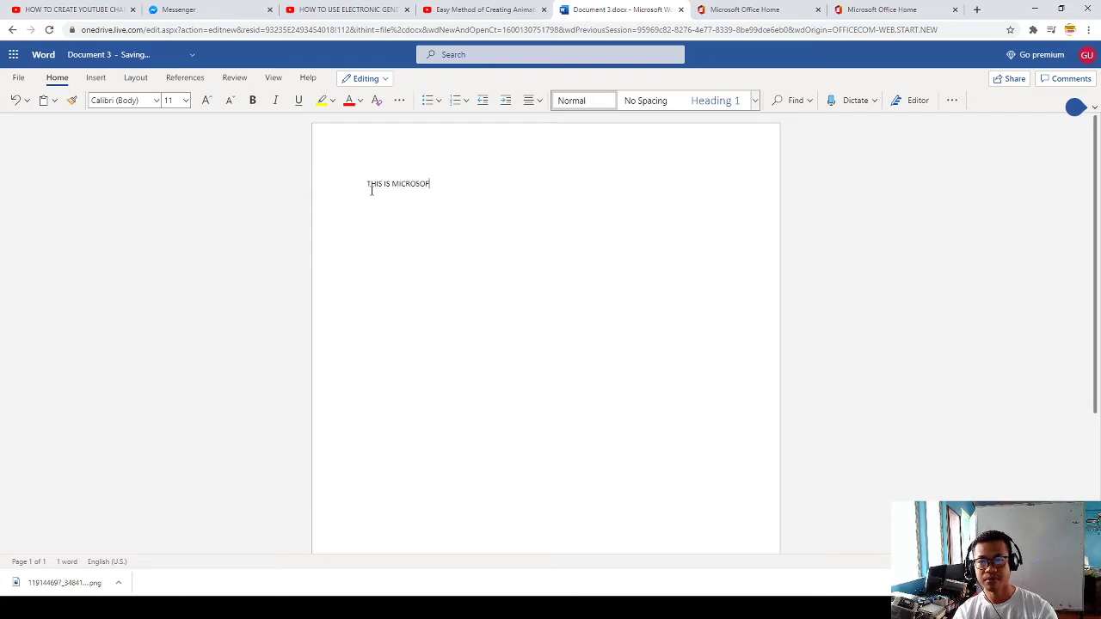
# - Complete the line with 'WORD OFFICE' and select the whole line
pyautogui.hotkey('ctrl', '+')
pyautogui.hotkey('ctrl', '+')
pyautogui.hotkey('ctrl', '+')
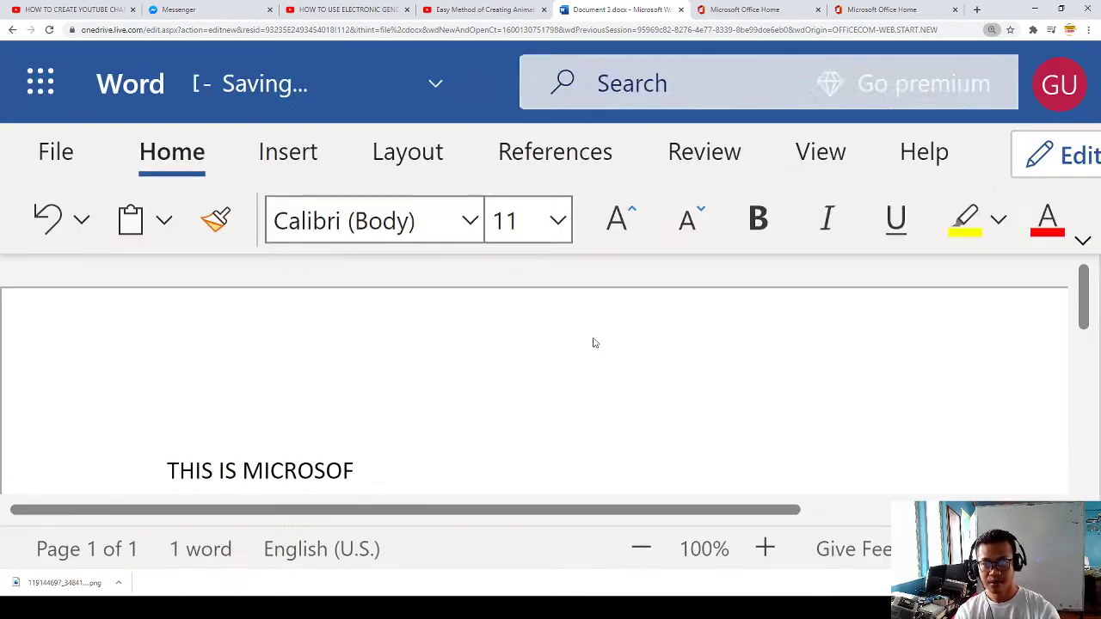
pyautogui.hotkey('ctrl', '-')
pyautogui.hotkey('ctrl', '-')
pyautogui.hotkey('ctrl', '-')
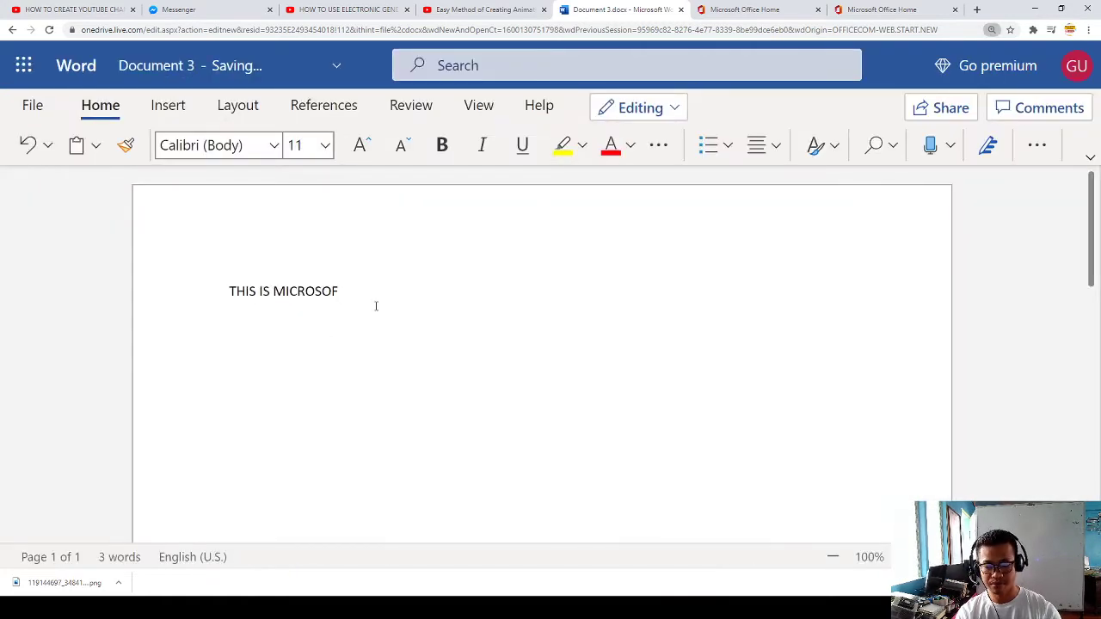
pyautogui.write('T O')
pyautogui.press('BackSpace')
pyautogui.write('WORD ')
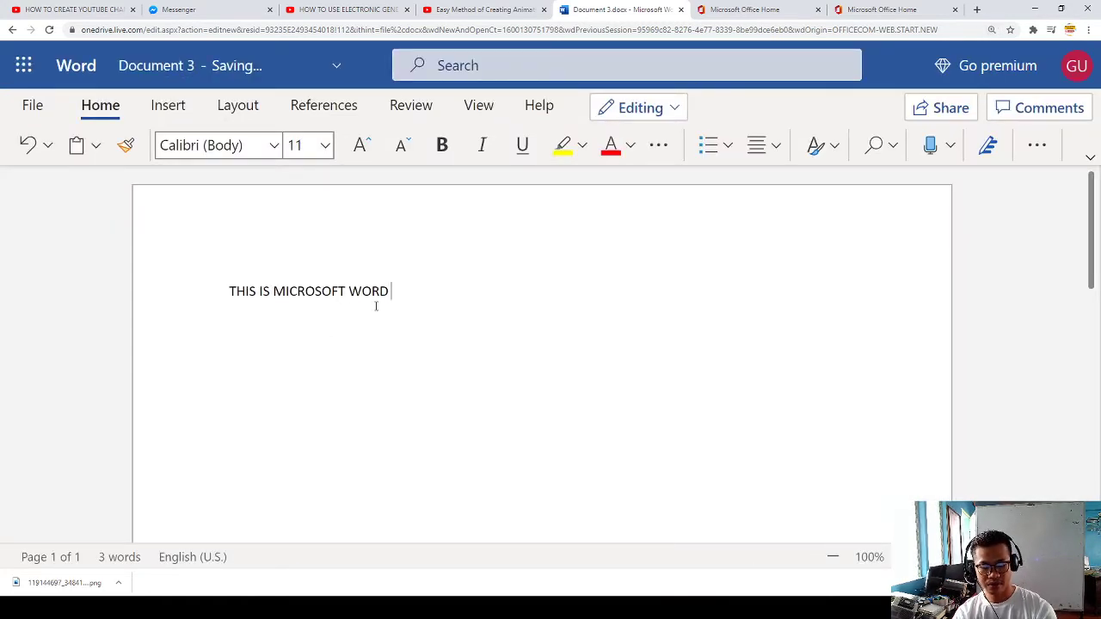
pyautogui.write('OFFICE FREE USE')
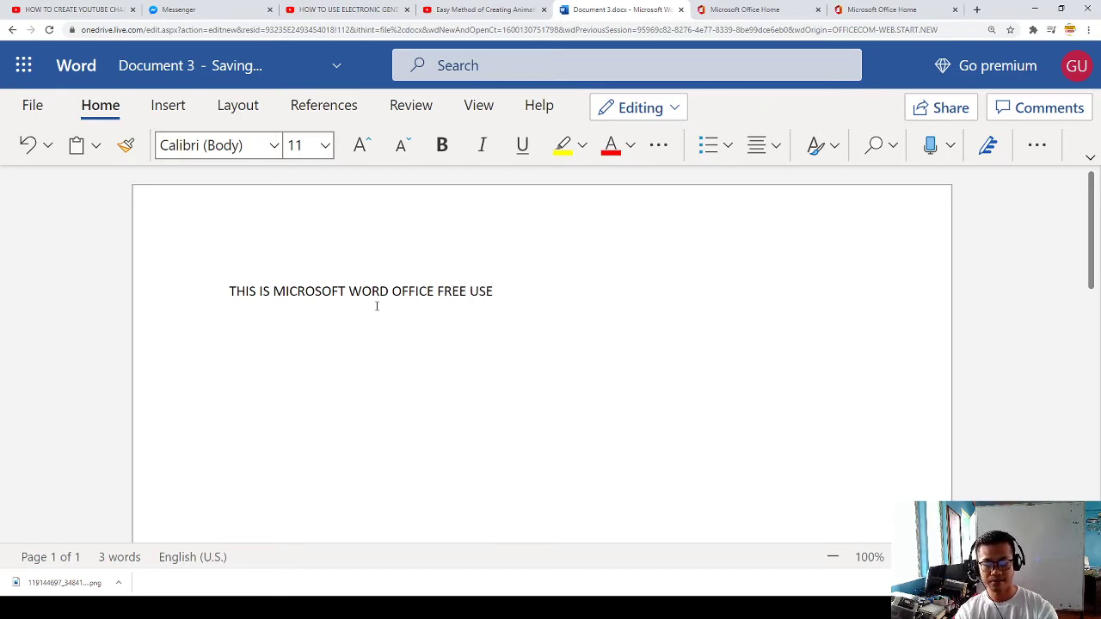
pyautogui.hotkey('ctrl', 'a')
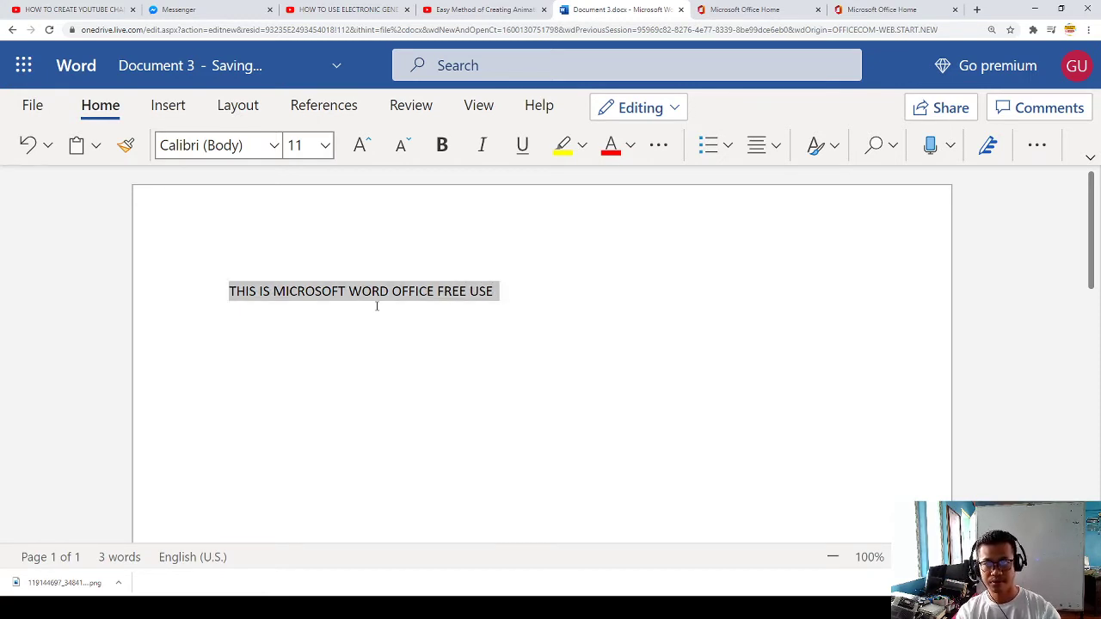
# - Make the selected line bold in the Gill Sans MT font
pyautogui.click(442, 146)
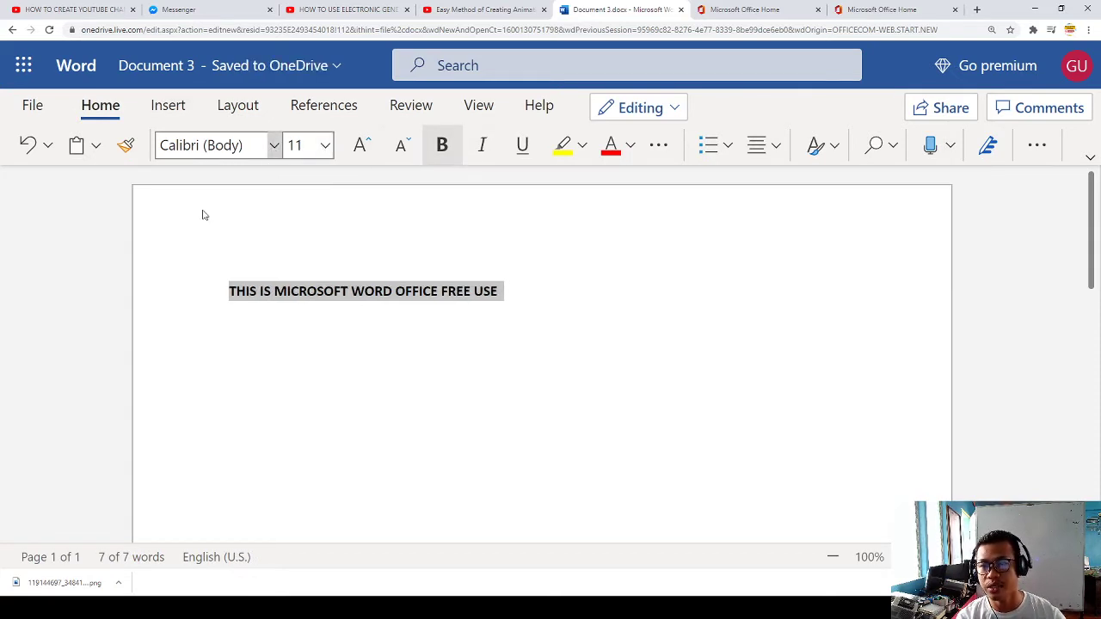
pyautogui.click(219, 145)
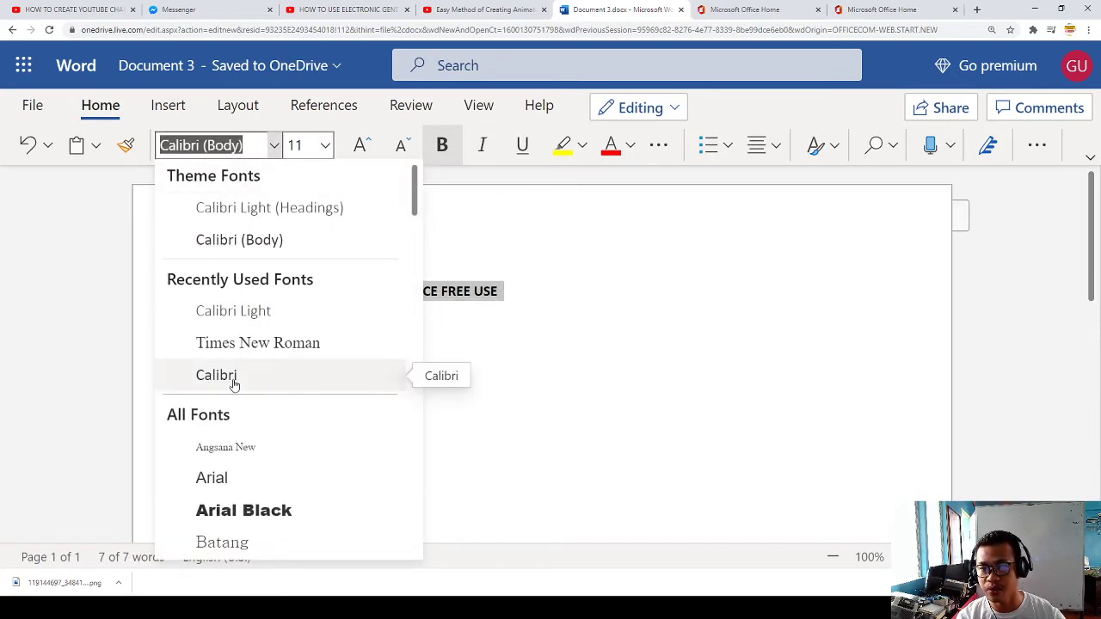
pyautogui.scroll(-4, 235, 469)
pyautogui.scroll(-6, 270, 457)
pyautogui.scroll(-1, 253, 462)
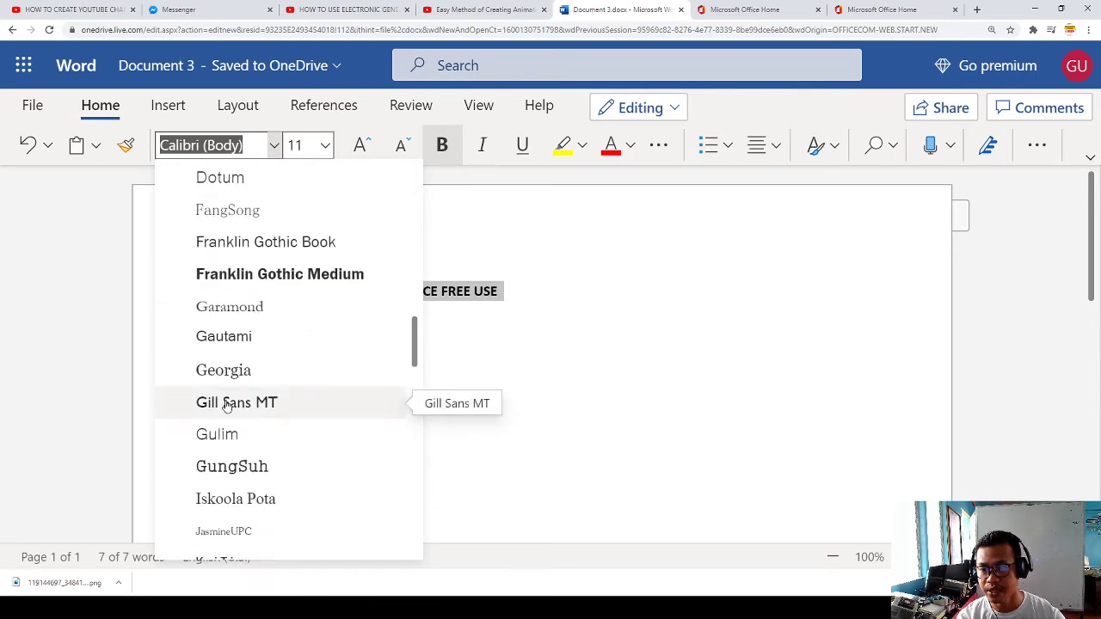
pyautogui.click(245, 401)
# - Keep the line at size 12, highlight it yellow, and show the Insert options
pyautogui.click(325, 145)
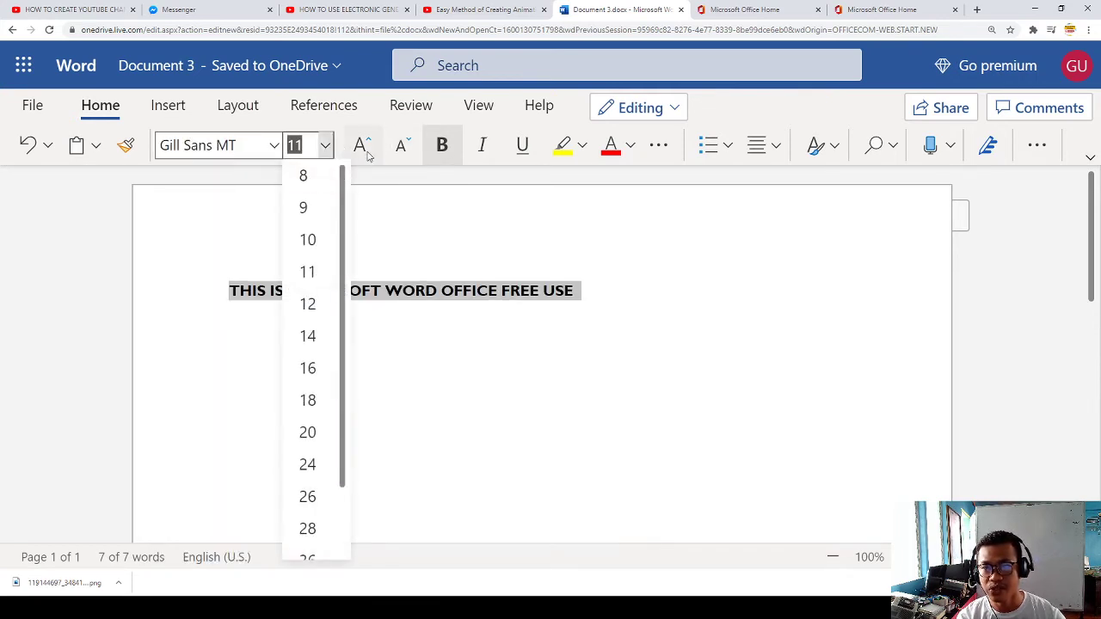
pyautogui.click(360, 146)
pyautogui.click(360, 146)
pyautogui.click(401, 146)
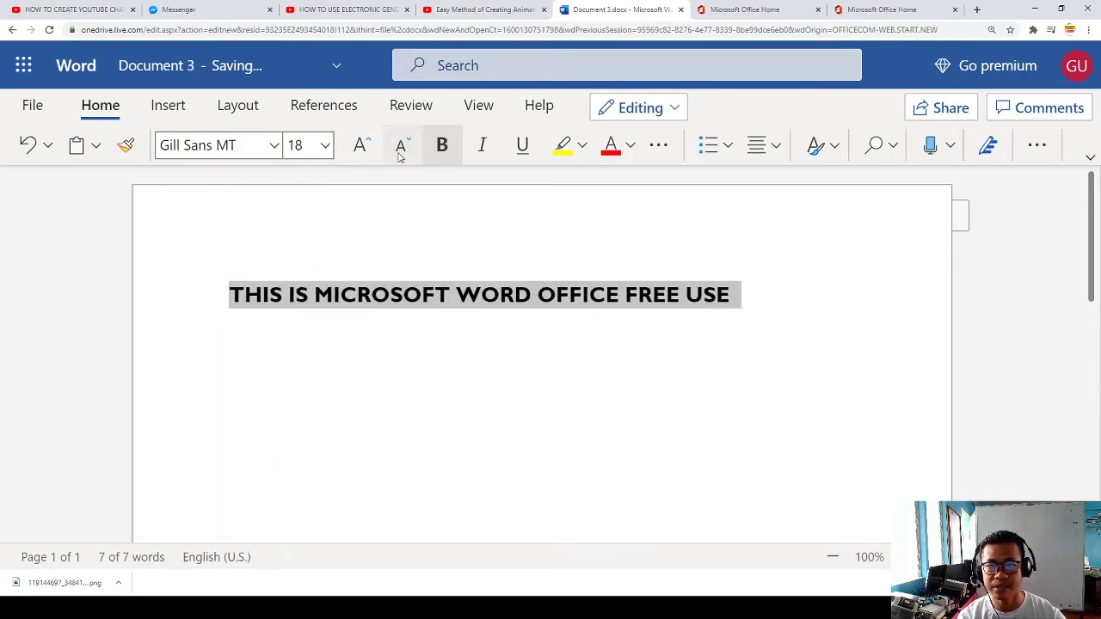
pyautogui.click(563, 146)
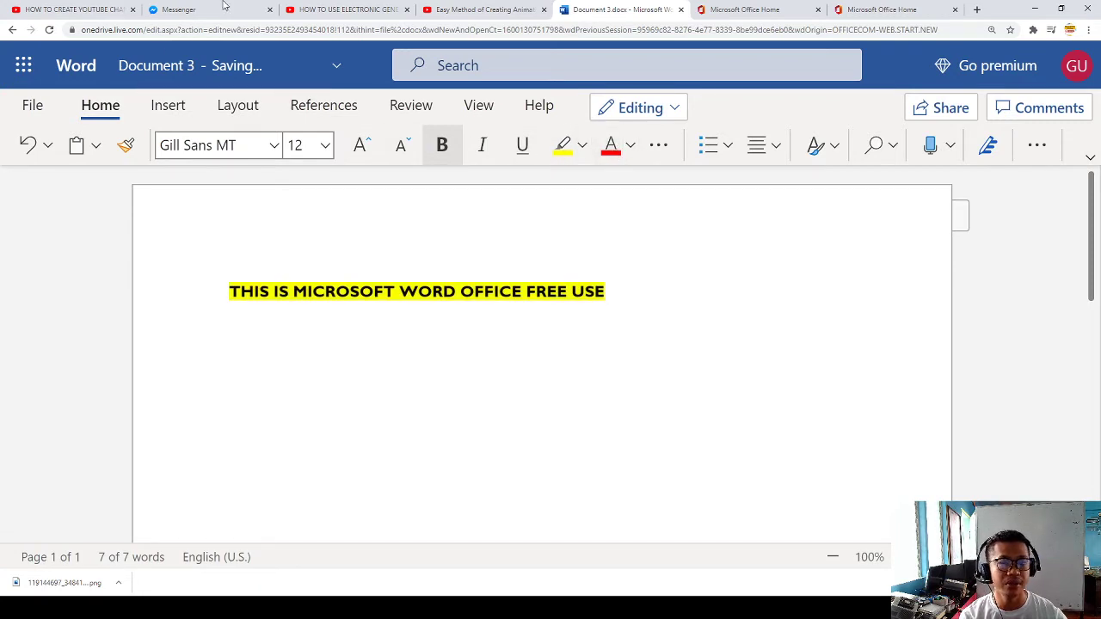
pyautogui.click(168, 105)
pyautogui.keyDown('ctrl'); pyautogui.scroll(-3, 518, 272); pyautogui.keyUp('ctrl')
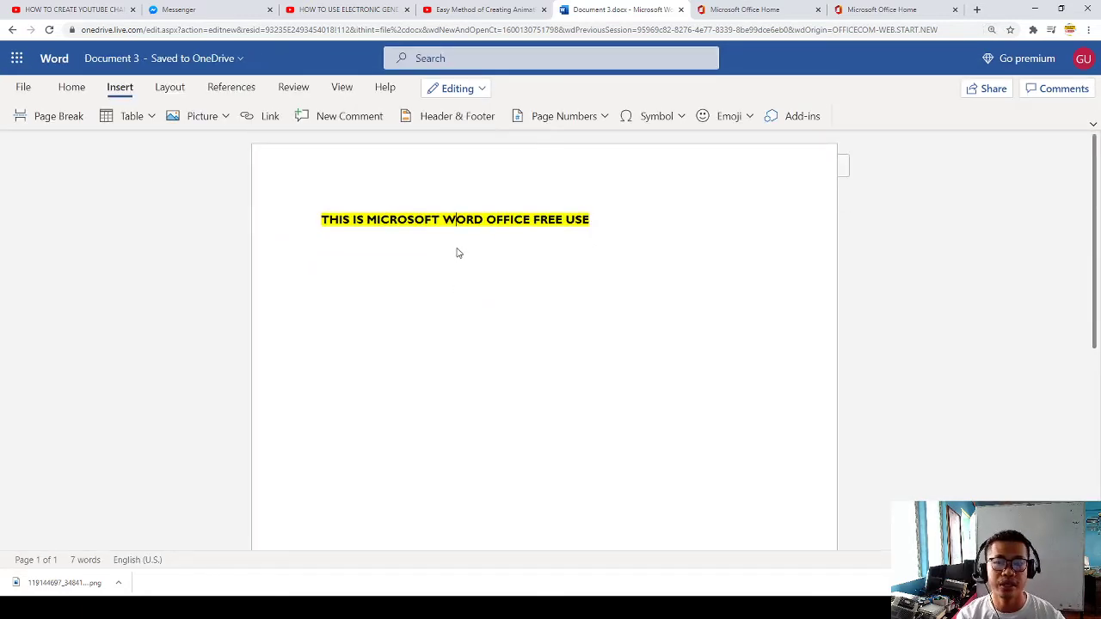
pyautogui.doubleClick(418, 222)
pyautogui.click(417, 223)
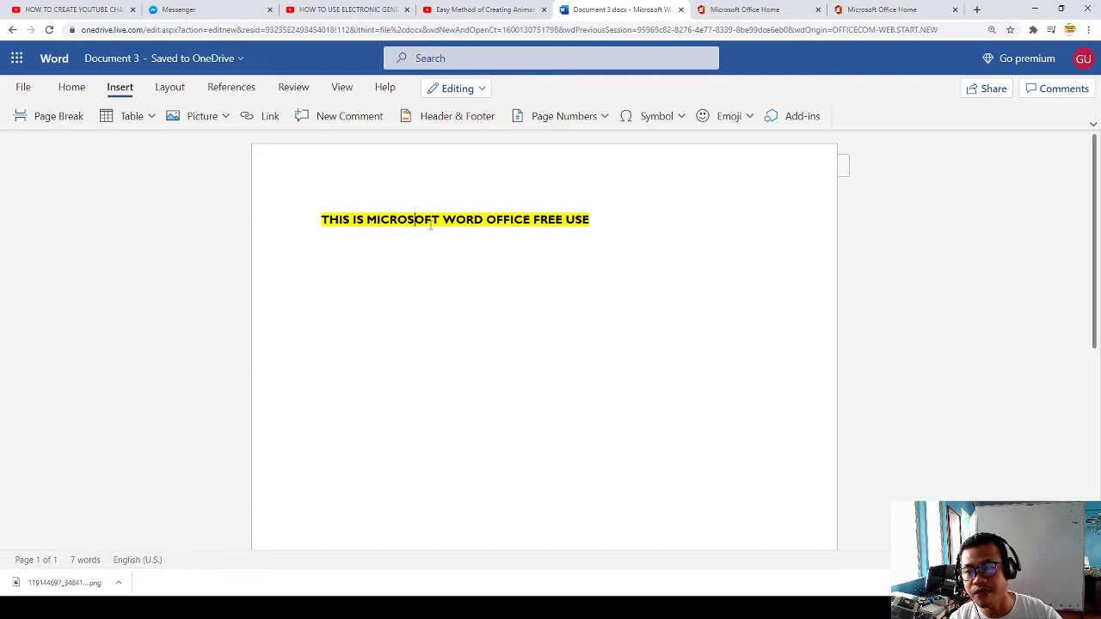
pyautogui.click(441, 222)
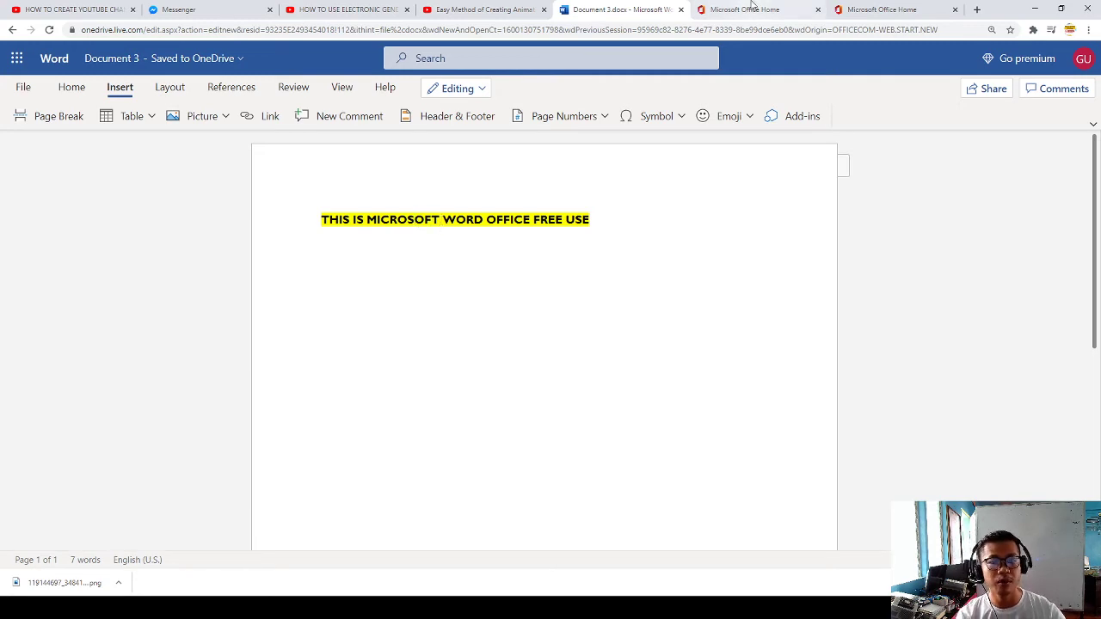
# - Create a new blank PowerPoint presentation from the Office home page
pyautogui.click(873, 8)
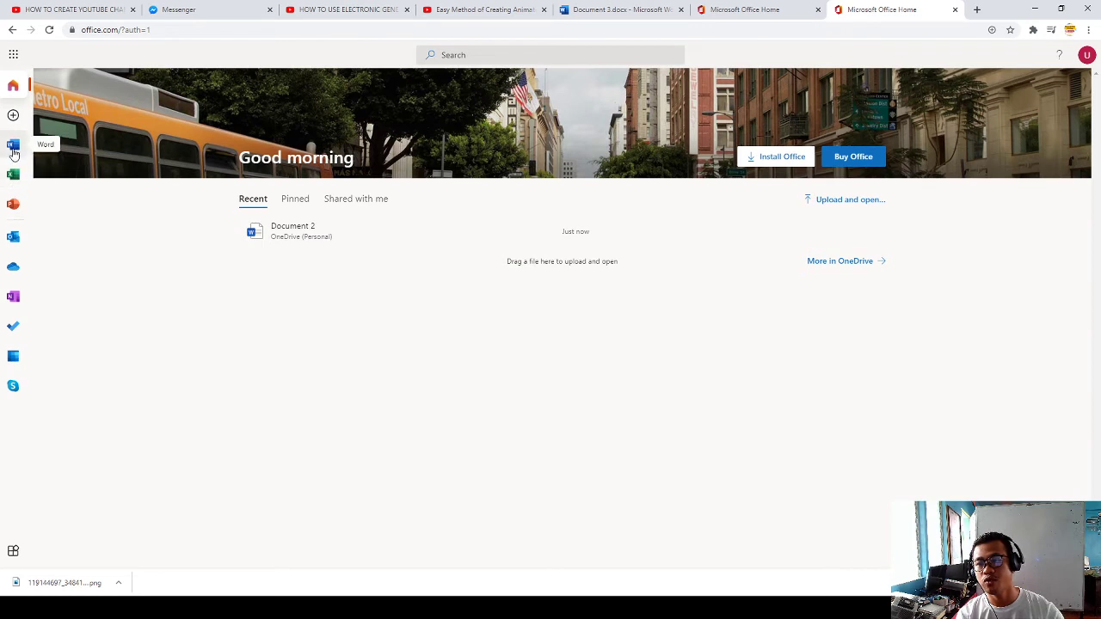
pyautogui.click(13, 204)
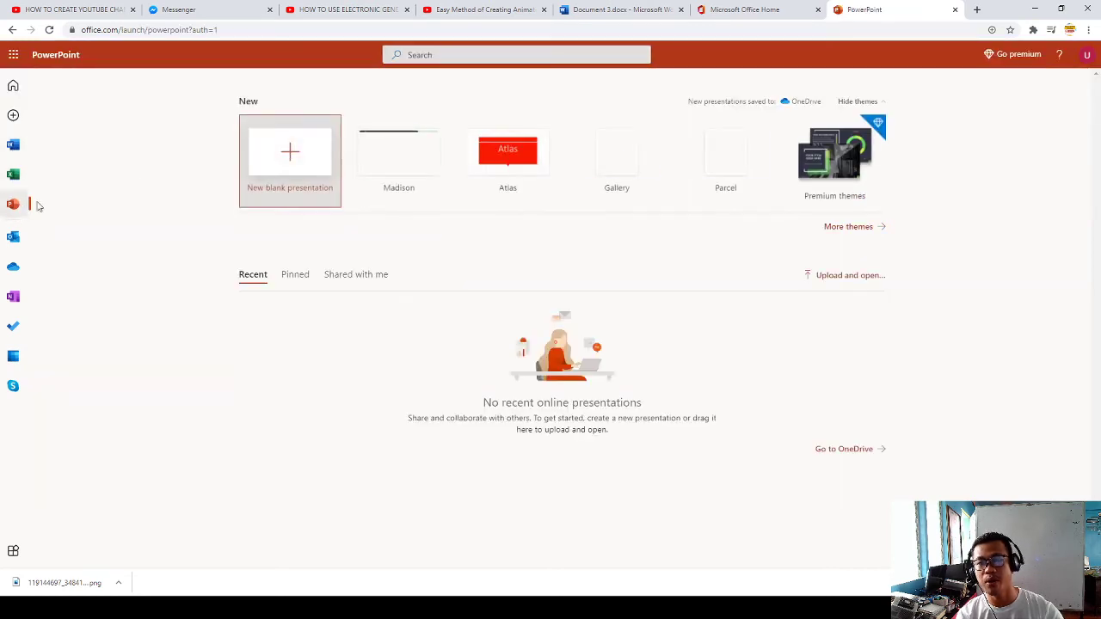
pyautogui.click(287, 175)
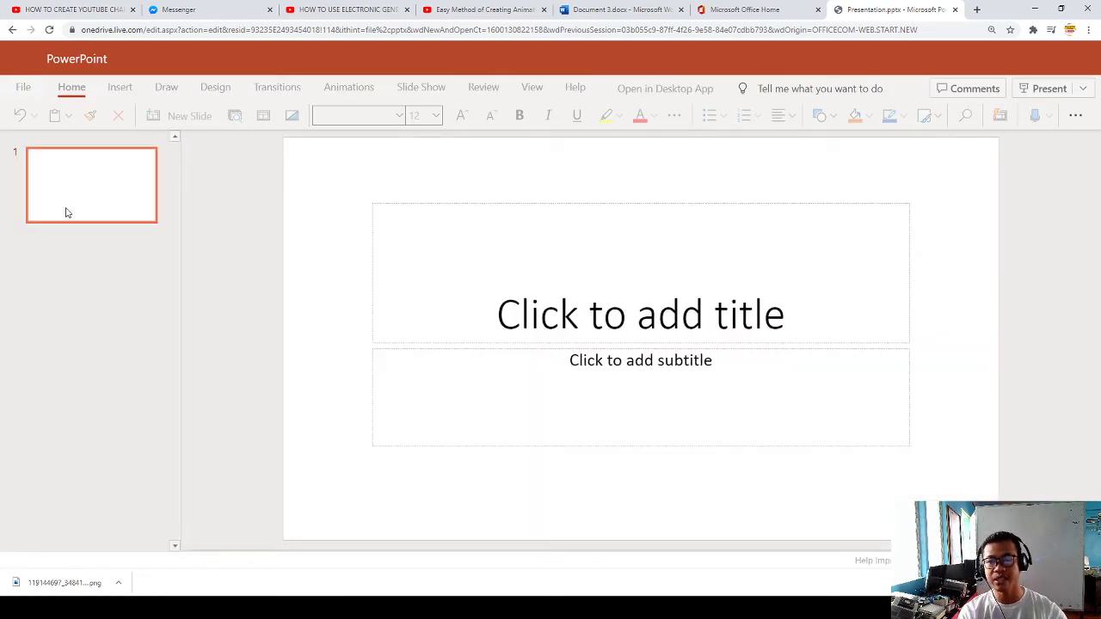
# - Type 'Welcome to Chris' into the slide title placeholder, fixing typos
pyautogui.click(555, 308)
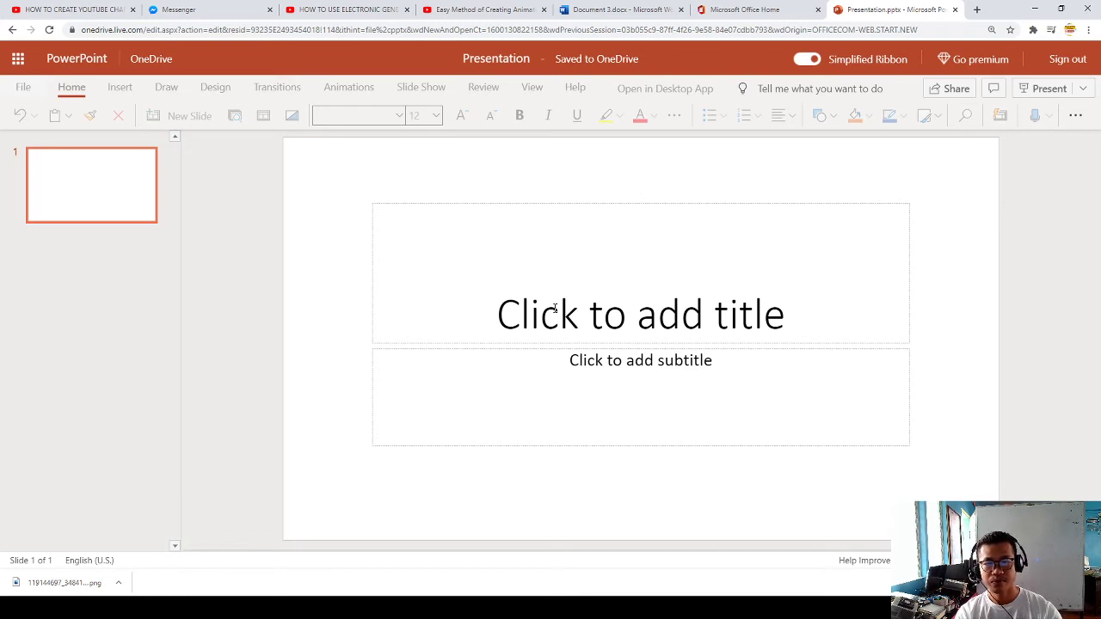
pyautogui.click(555, 308)
pyautogui.write('welco')
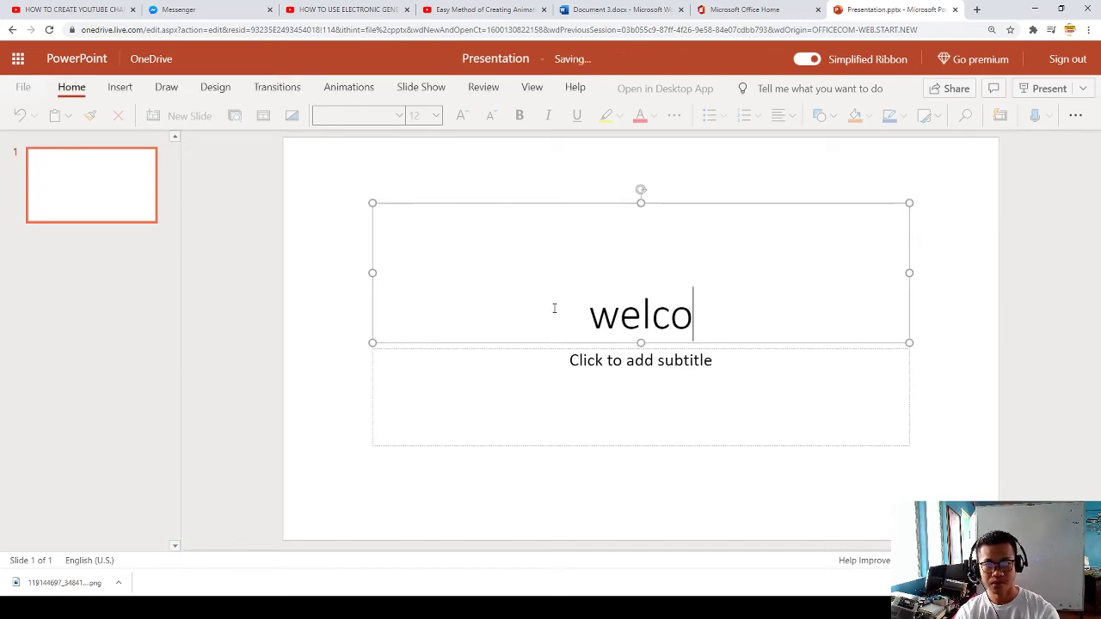
pyautogui.write('me to CHJR')
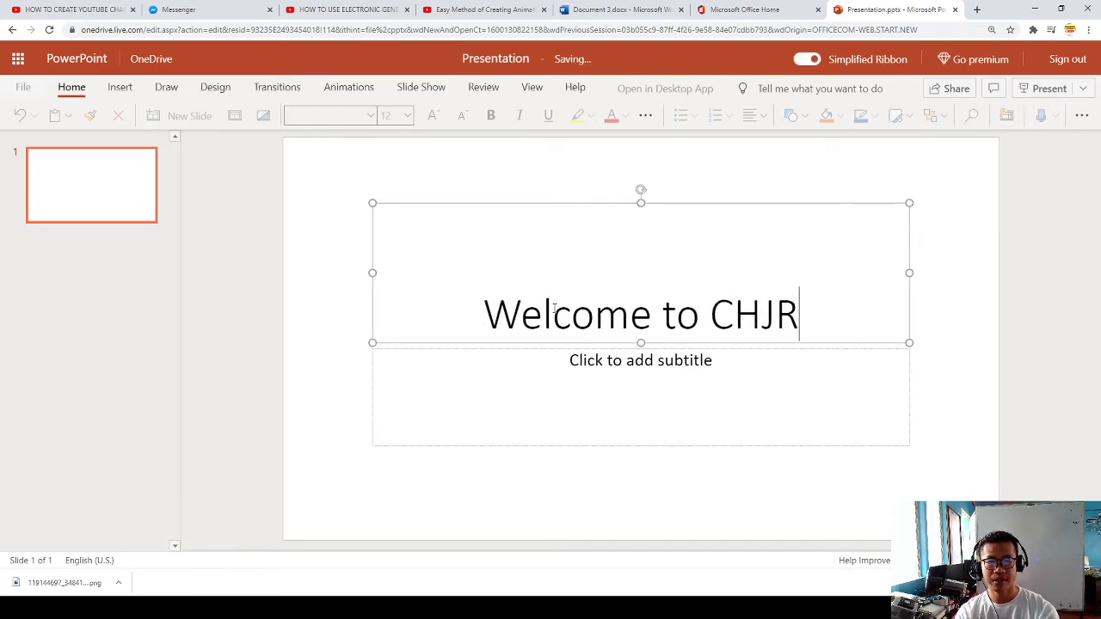
pyautogui.press('BackSpace')
pyautogui.press('BackSpace')
pyautogui.write('h')
pyautogui.press('BackSpace')
pyautogui.press('BackSpace')
pyautogui.write('hrist I')
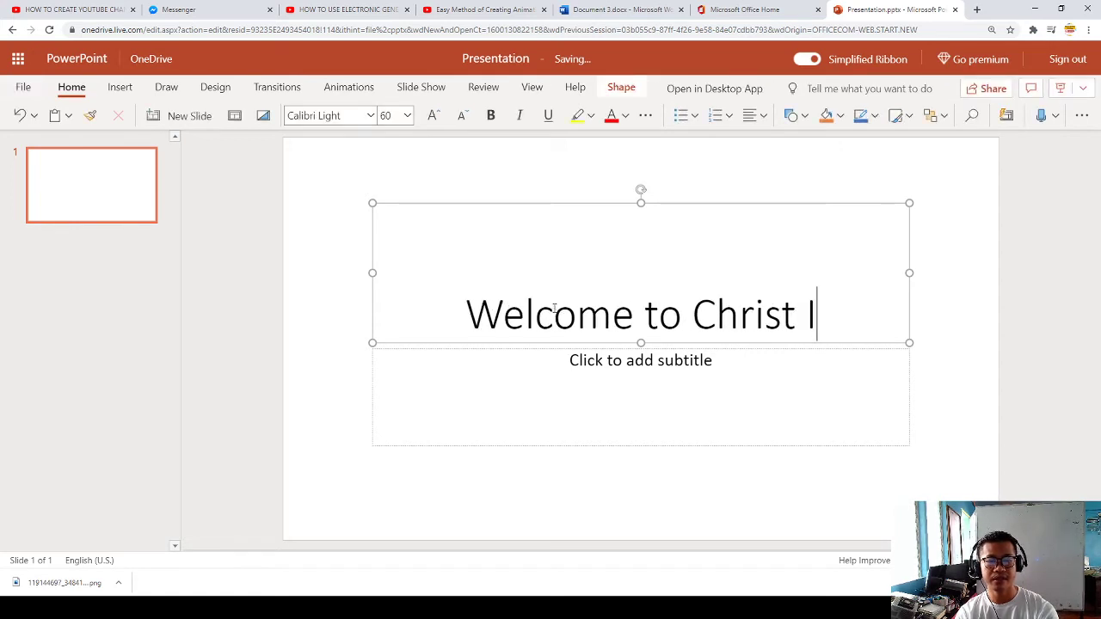
pyautogui.write('CT')
# - Finish the title with 'ICT Ed TV'
pyautogui.press('BackSpace')
pyautogui.press('BackSpace')
pyautogui.press('BackSpace')
pyautogui.press('BackSpace')
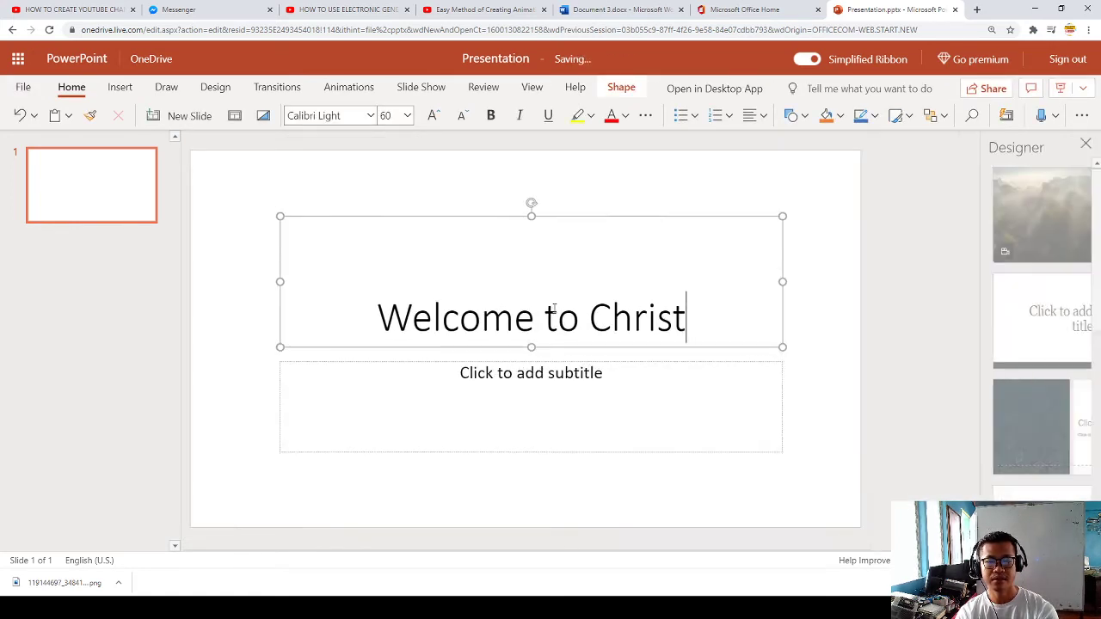
pyautogui.press('BackSpace')
pyautogui.write('ICT ED')
pyautogui.press('BackSpace')
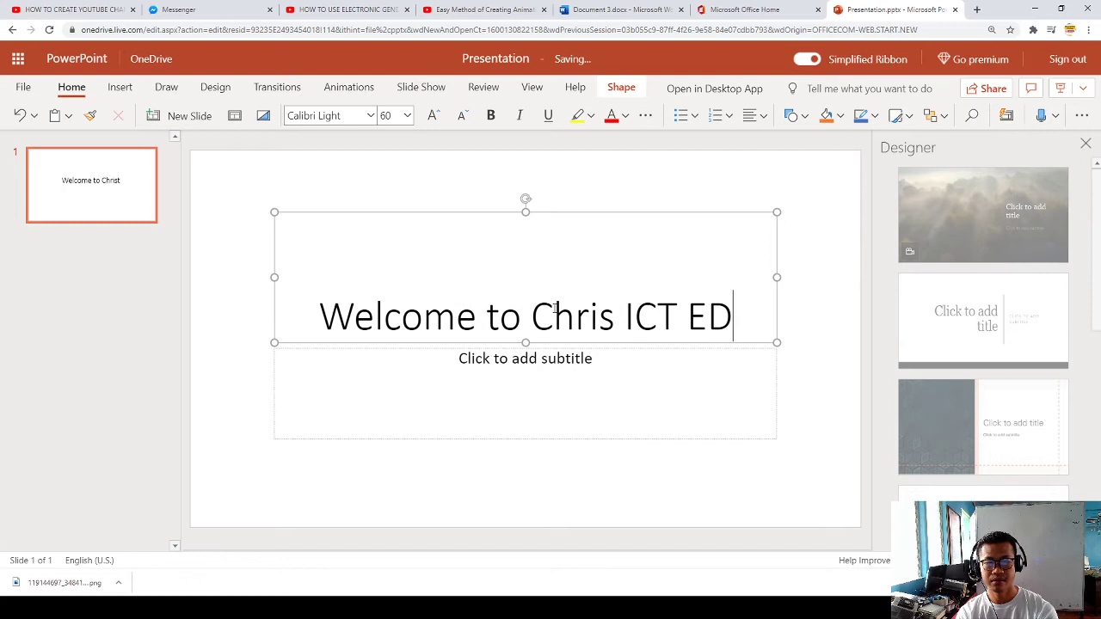
pyautogui.press('BackSpace')
pyautogui.write('d TV')
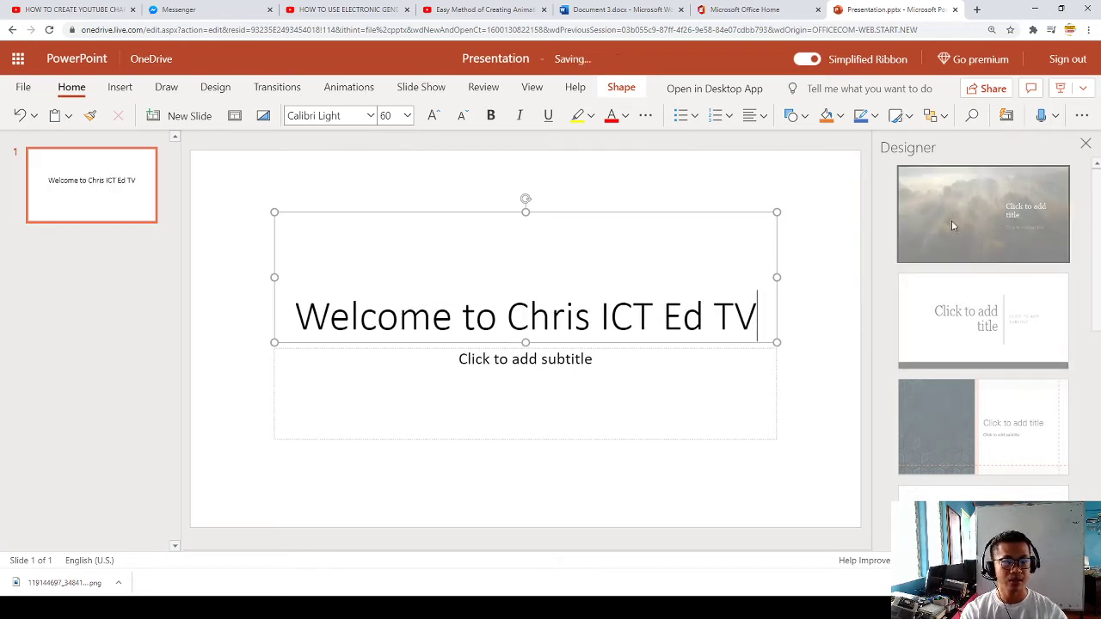
# - Apply the orange circle Designer idea to the title slide
pyautogui.click(960, 321)
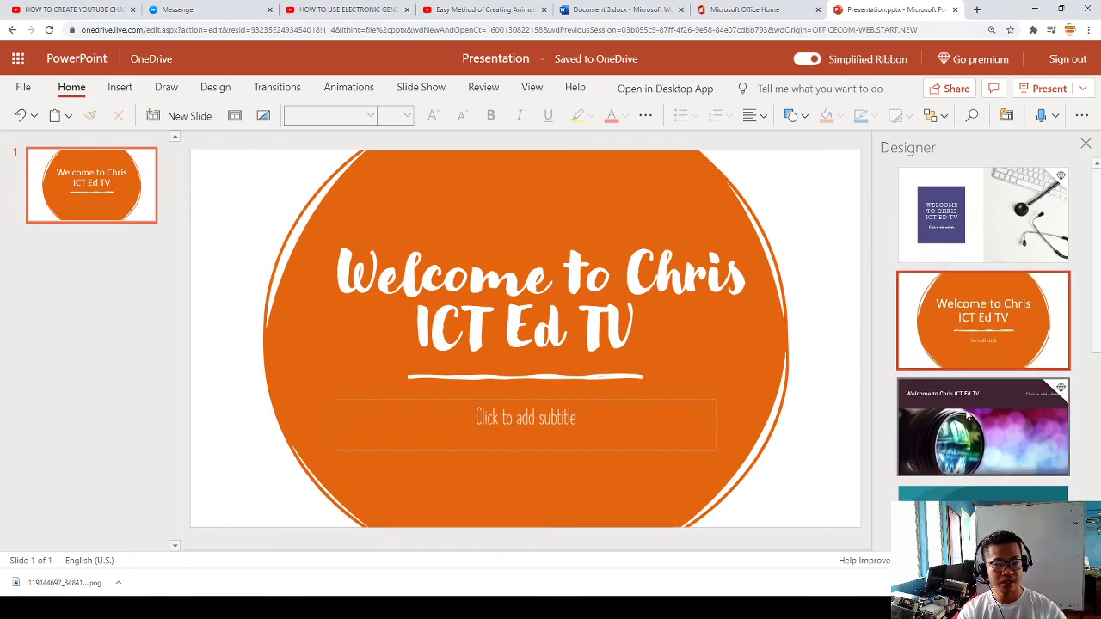
pyautogui.scroll(-2, 967, 338)
pyautogui.scroll(-2, 966, 340)
pyautogui.scroll(3, 965, 342)
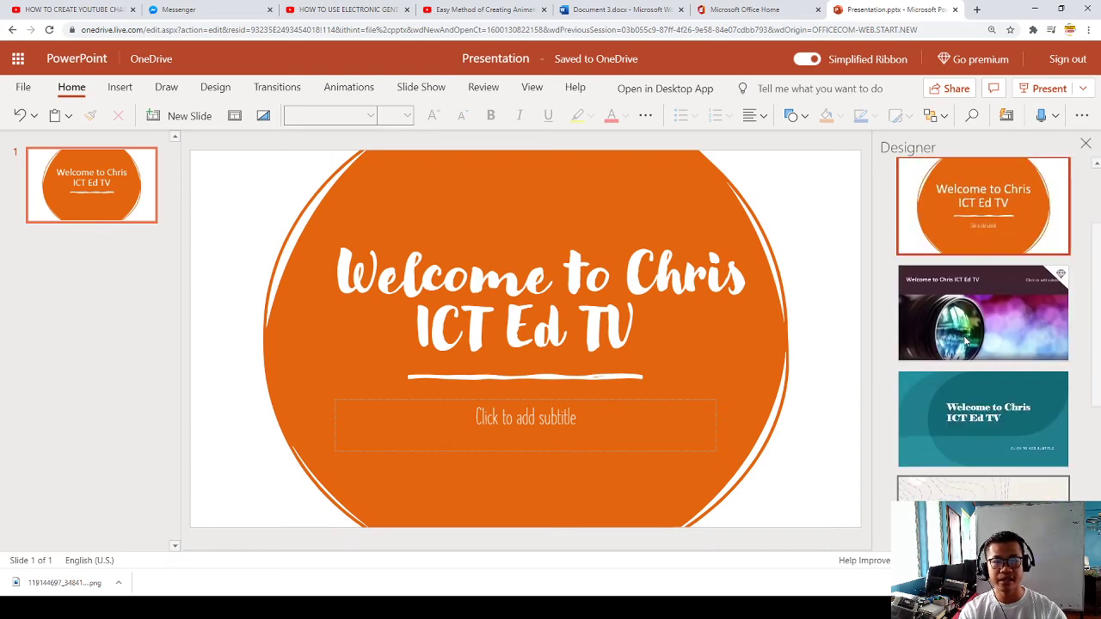
# - Switch back to the Microsoft Office Home browser tab
pyautogui.click(620, 9)
pyautogui.click(486, 10)
pyautogui.click(745, 9)
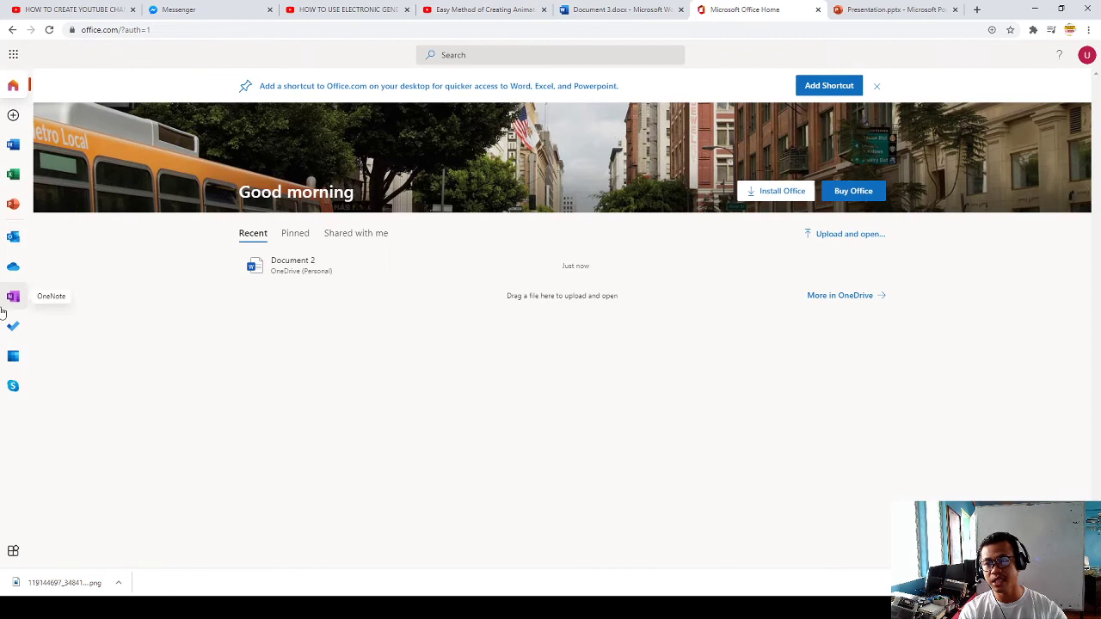
# - Open Excel from the Office Home sidebar and choose New blank workbook
pyautogui.click(13, 174)
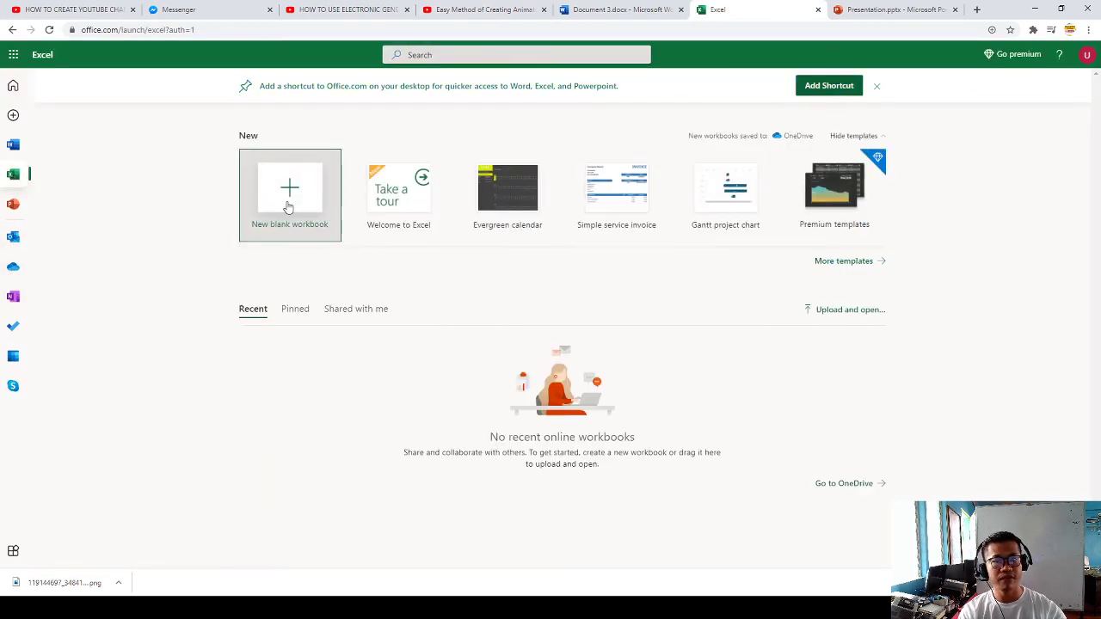
pyautogui.click(290, 194)
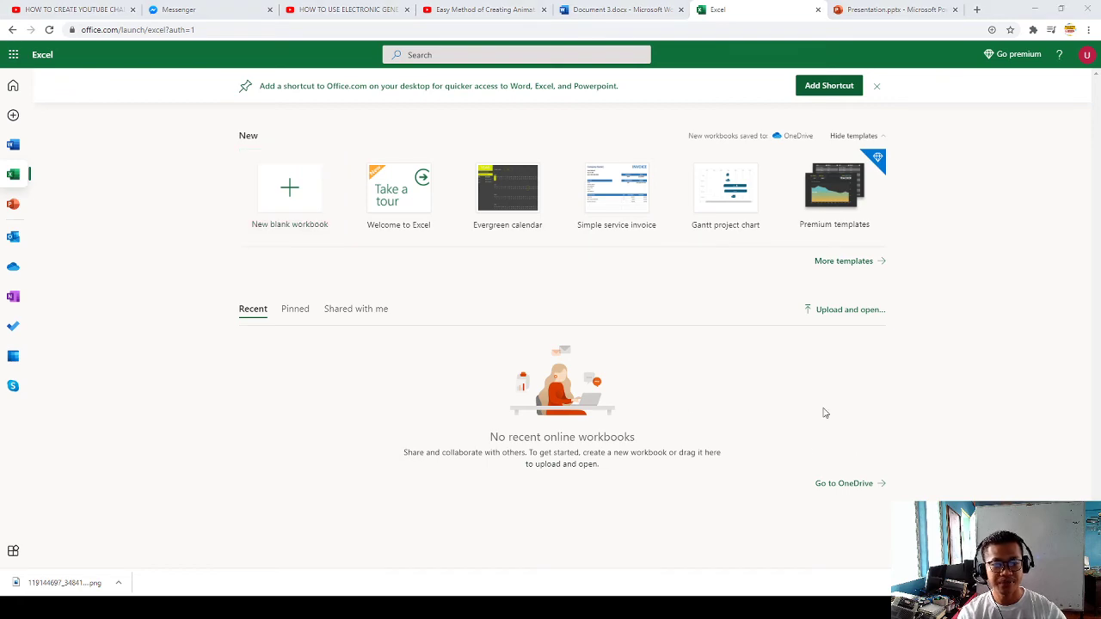